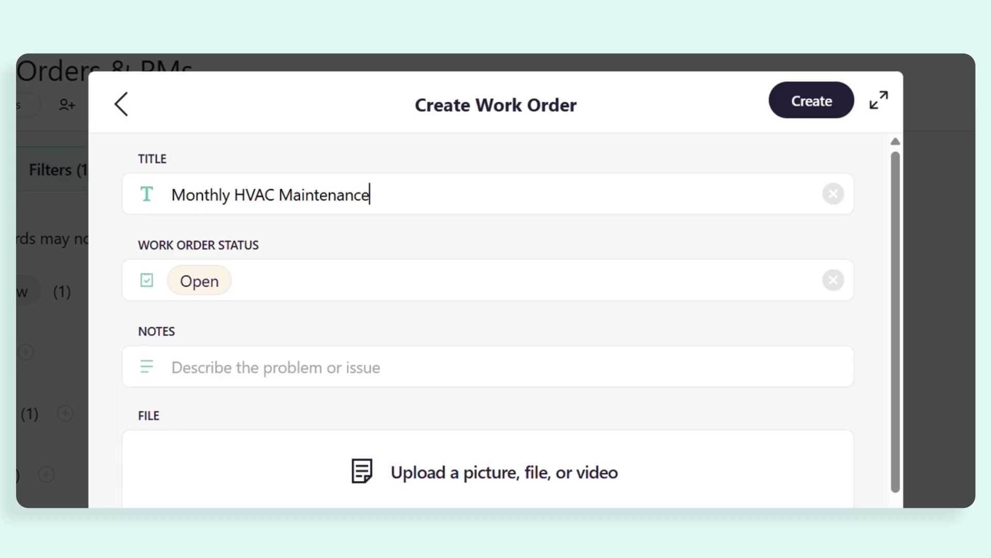
# Enter "This is for the Rooftop Units" as the work order's notes
pyautogui.click(173, 367)
pyautogui.write('This is for the Rooftop Units')
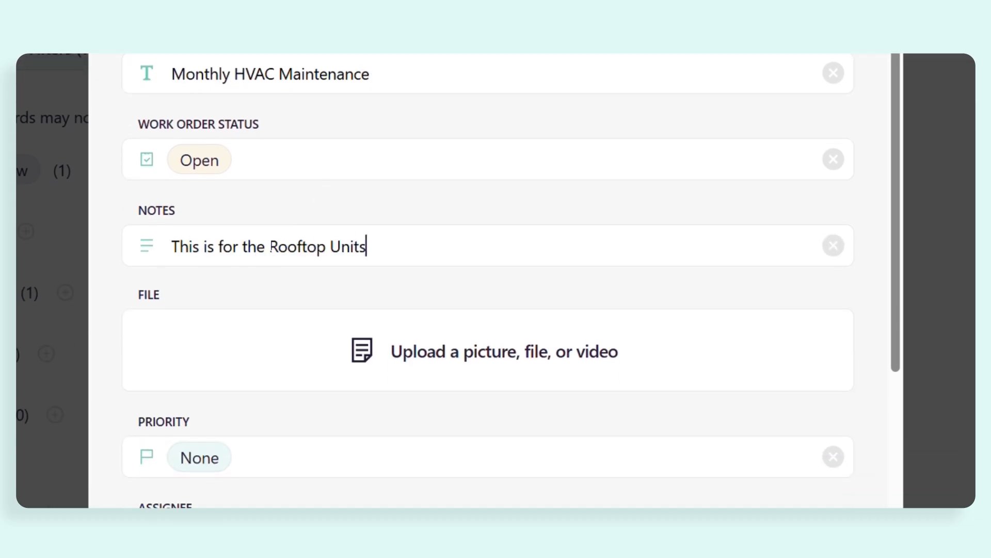
# Set the work order's priority to Medium and choose a team member as its assignee
pyautogui.scroll(-5, 243, 232)
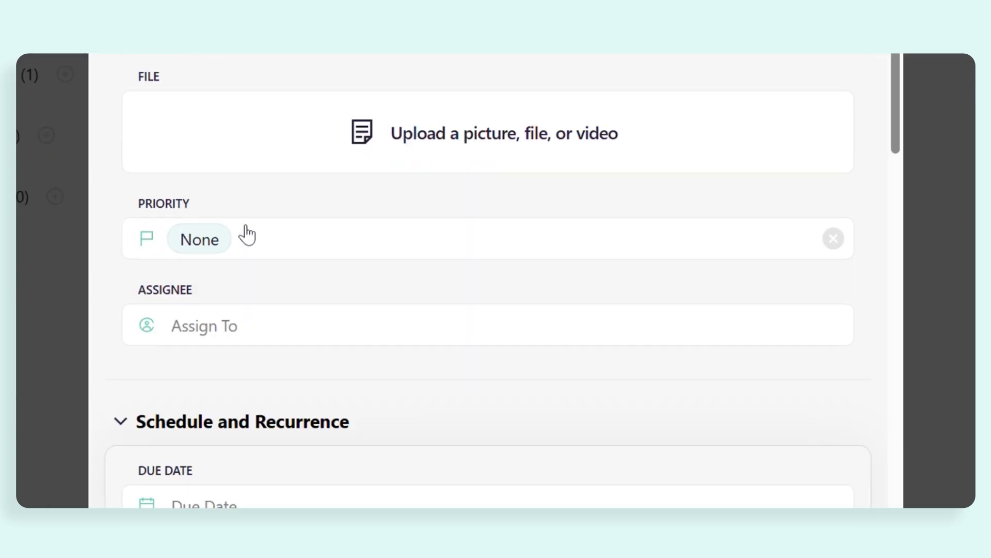
pyautogui.click(250, 142)
pyautogui.click(258, 361)
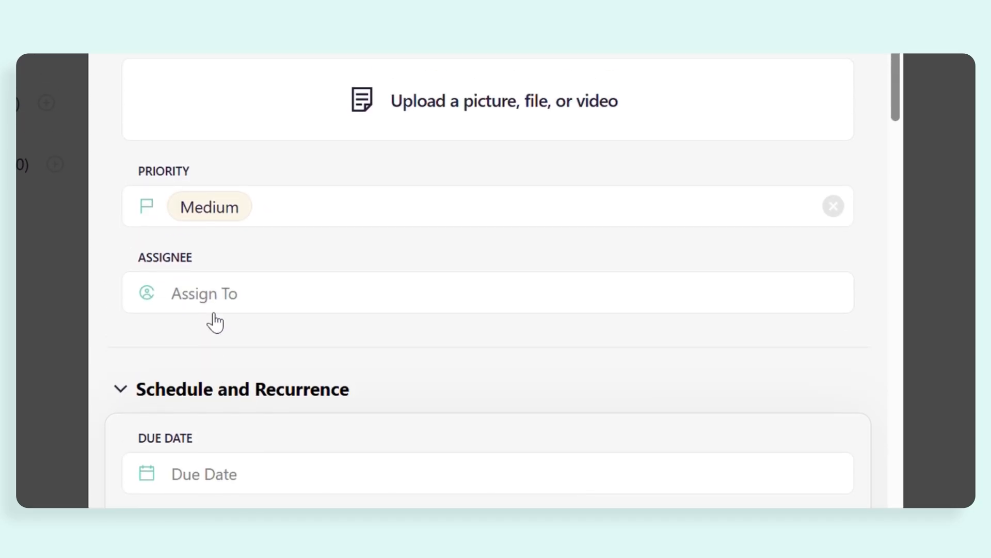
pyautogui.click(215, 299)
pyautogui.click(274, 336)
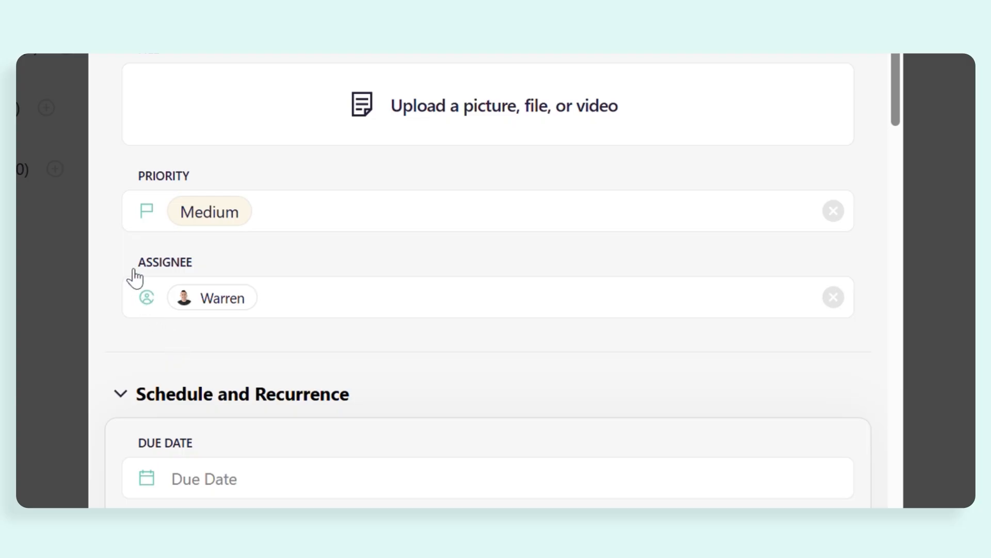
# Set the work order's due date to December 12, 2025
pyautogui.scroll(-4, 134, 278)
pyautogui.scroll(-6, 134, 279)
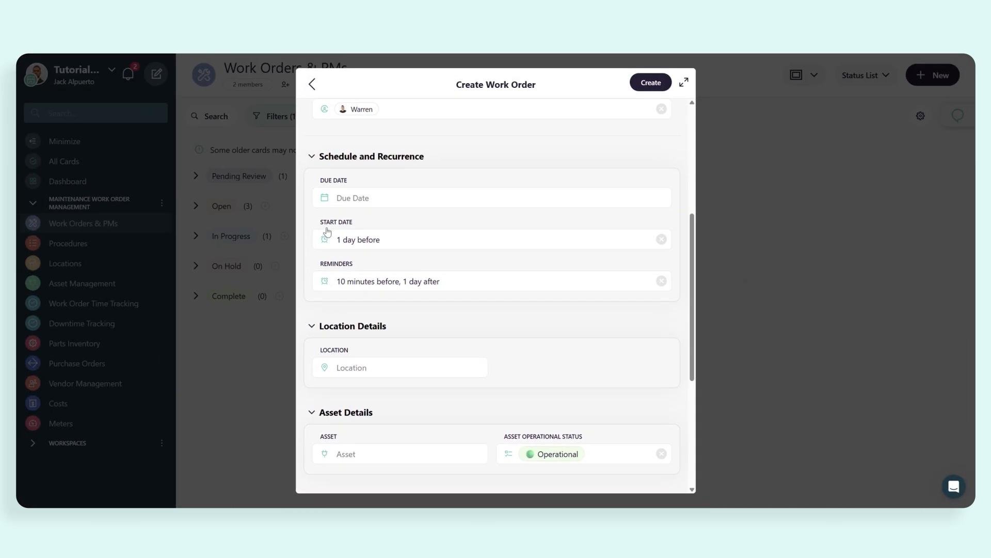
pyautogui.click(354, 199)
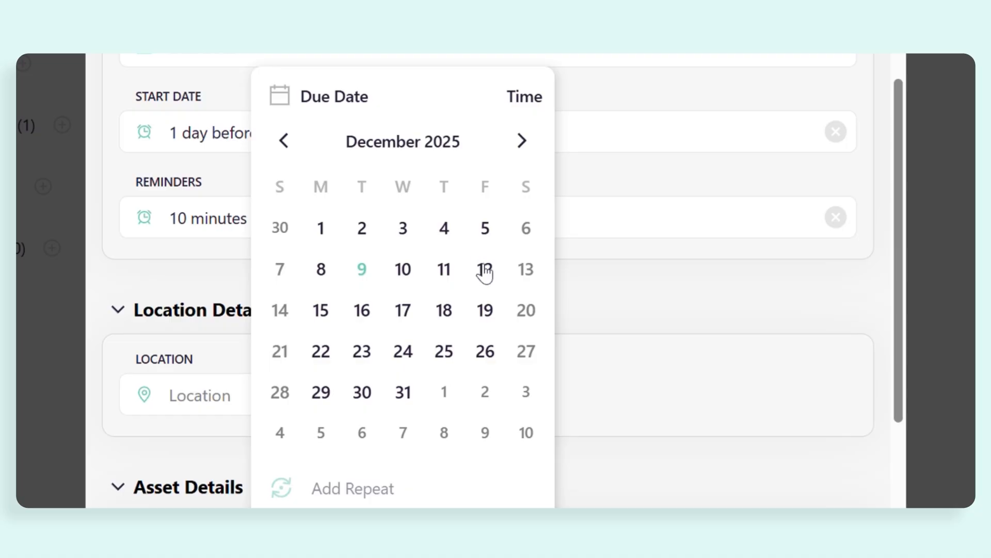
pyautogui.click(484, 269)
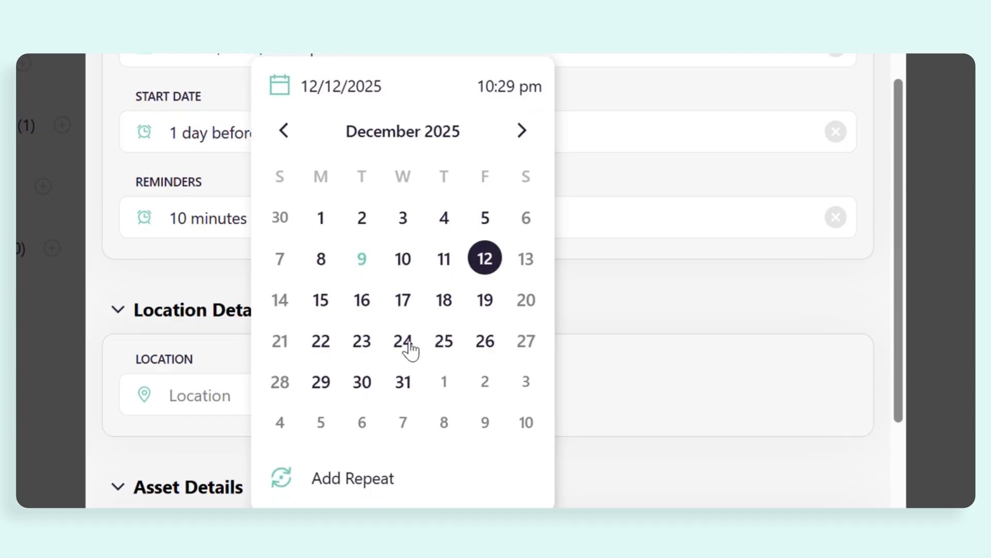
# Add a repeat to the due date: every month on the 2nd Friday, ending Never, with auto-extend On Schedule
pyautogui.click(352, 479)
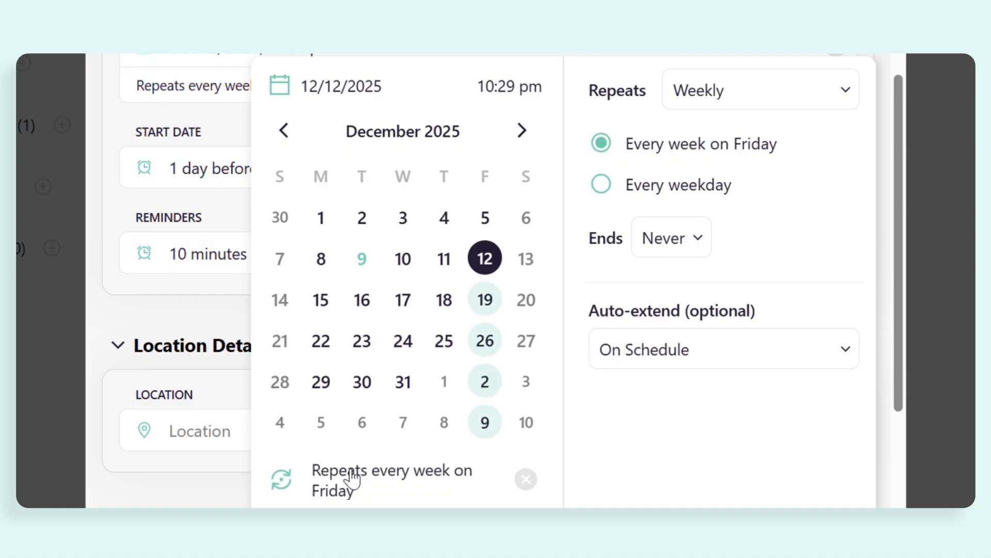
pyautogui.scroll(2, 427, 409)
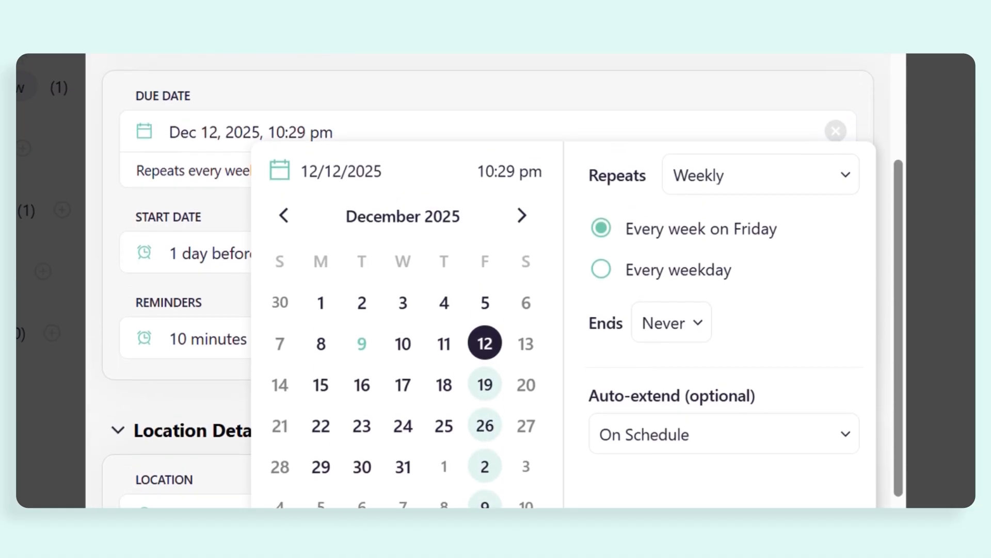
pyautogui.click(729, 197)
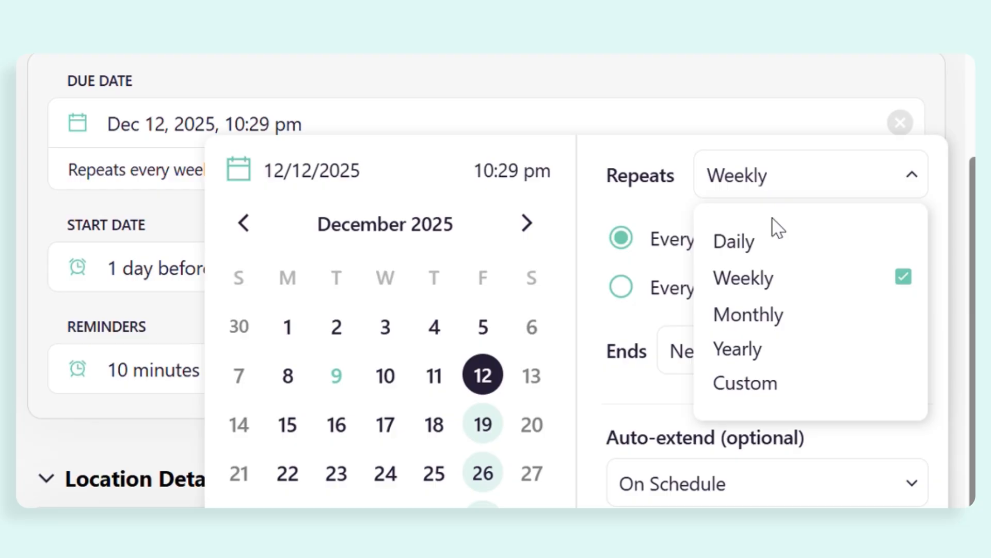
pyautogui.click(773, 331)
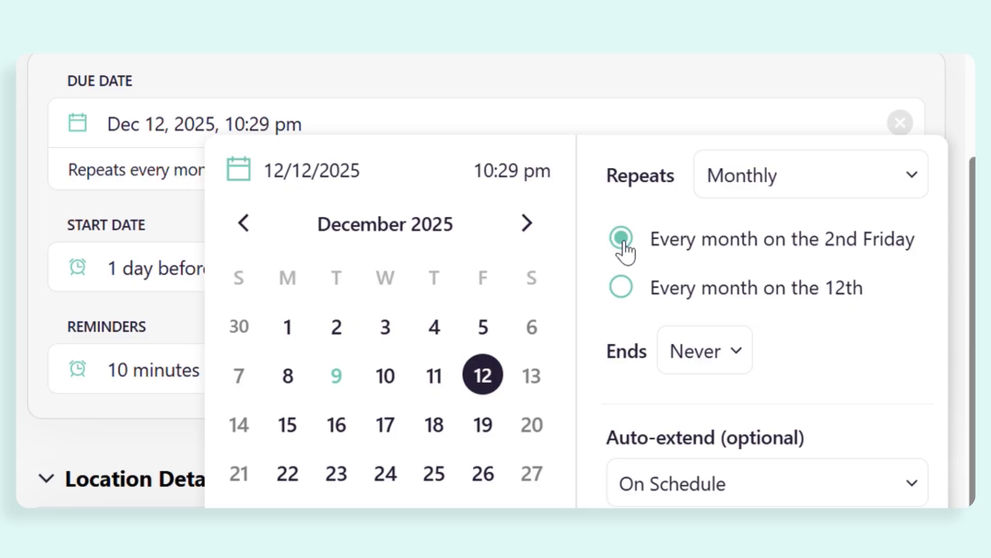
pyautogui.scroll(-2, 730, 274)
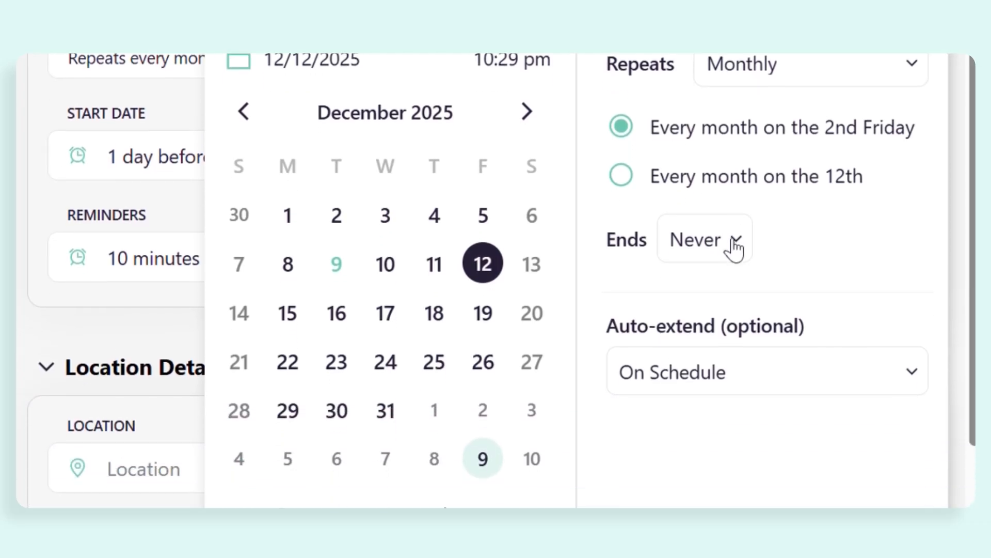
pyautogui.click(736, 246)
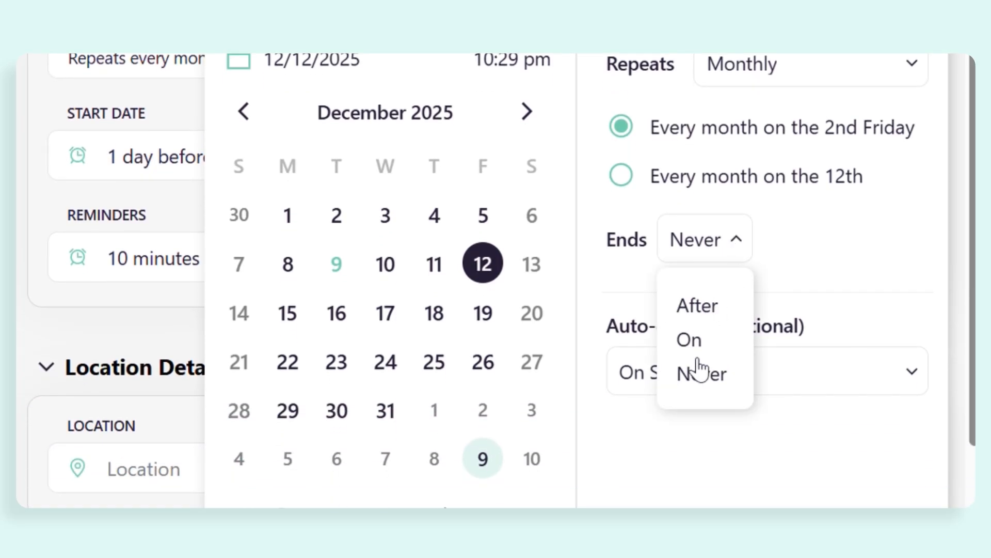
pyautogui.click(654, 452)
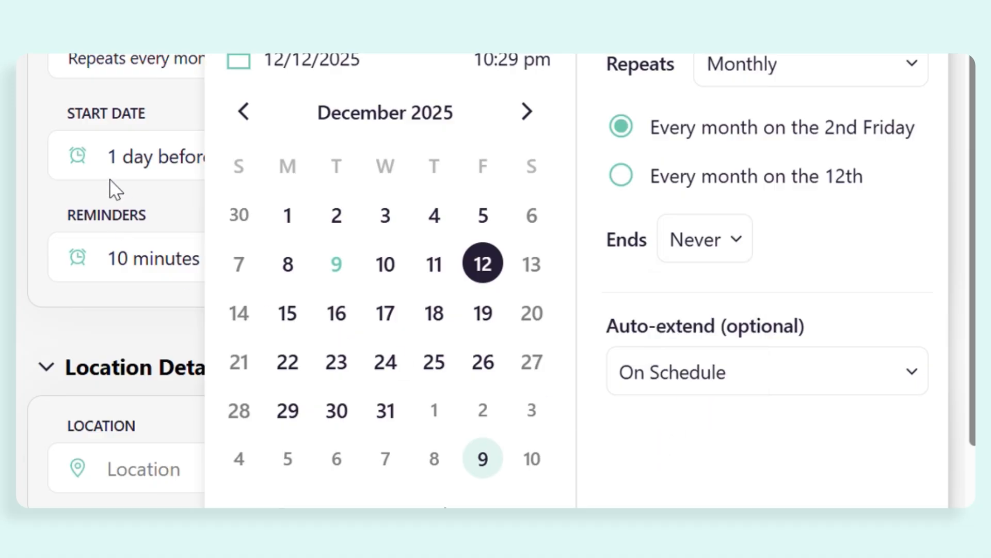
pyautogui.click(165, 115)
pyautogui.scroll(4, 159, 150)
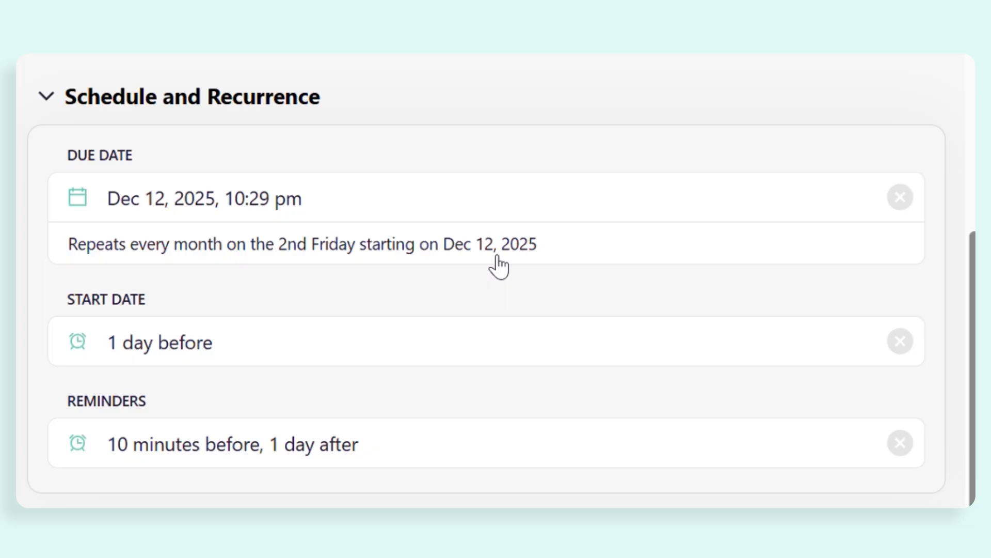
# Replace the start date option with a custom one of 7 days before the due date
pyautogui.click(210, 355)
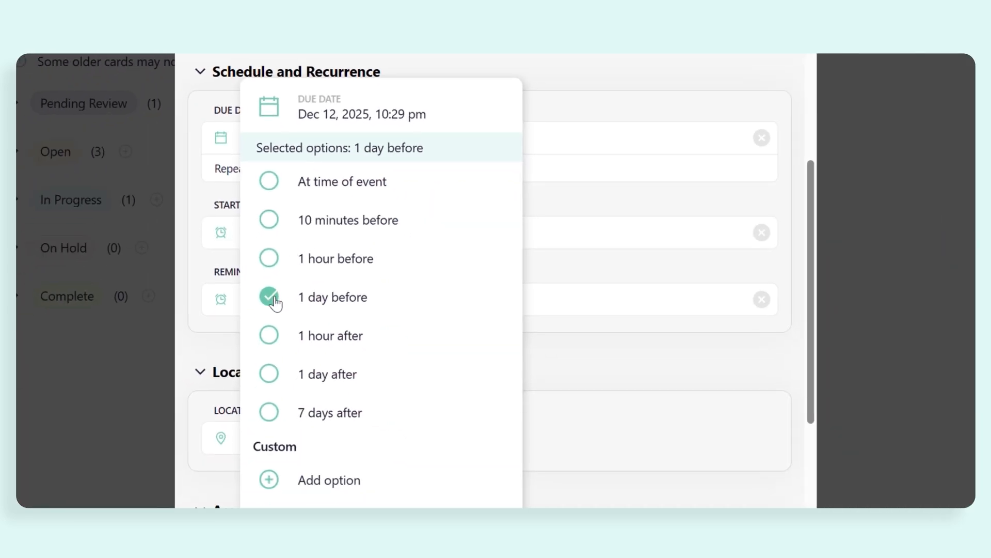
pyautogui.click(270, 293)
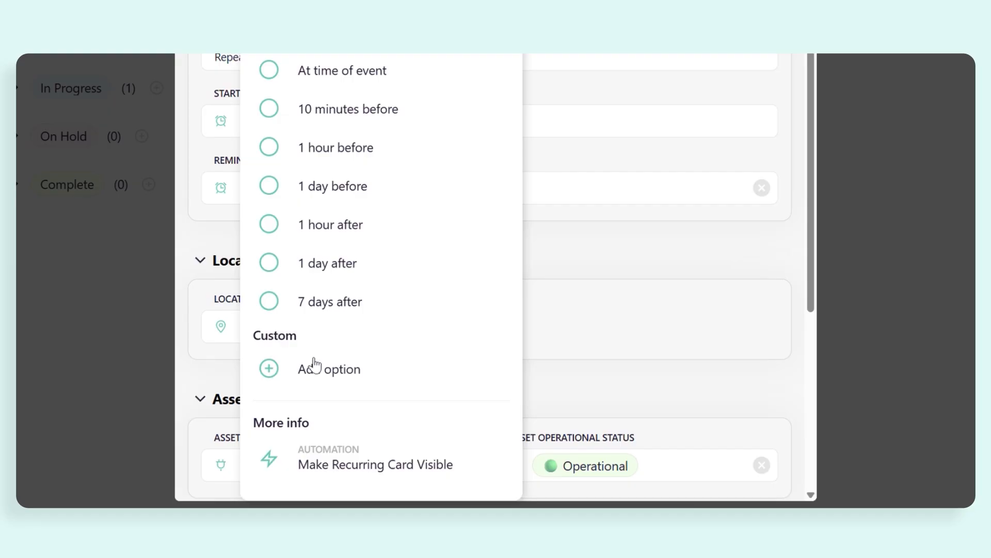
pyautogui.click(315, 473)
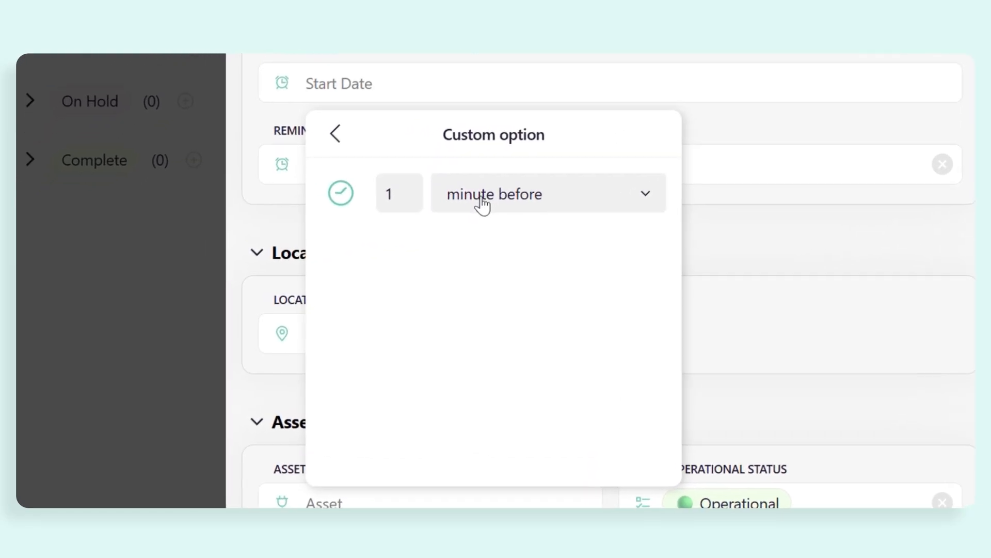
pyautogui.click(380, 213)
pyautogui.click(434, 313)
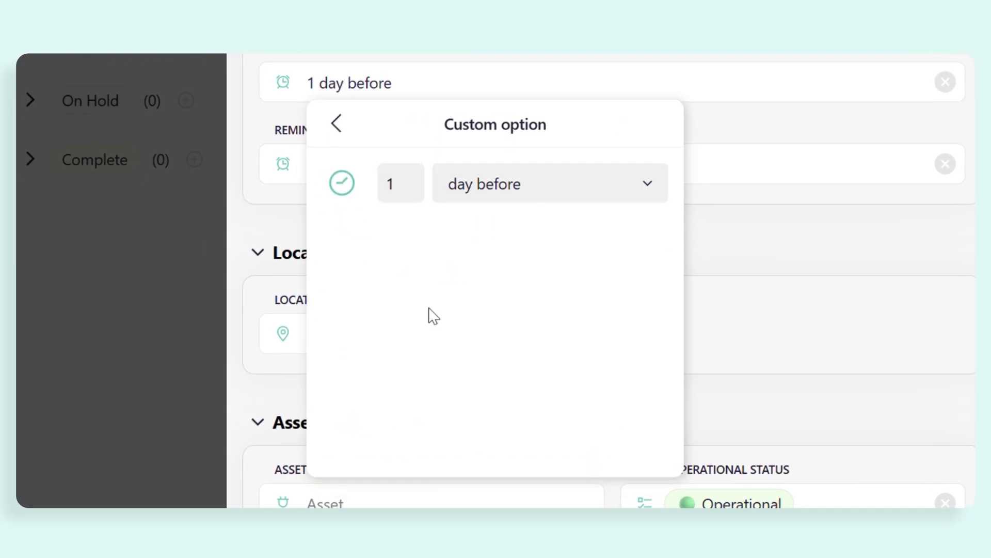
pyautogui.click(414, 196)
pyautogui.press('BackSpace')
pyautogui.write('7')
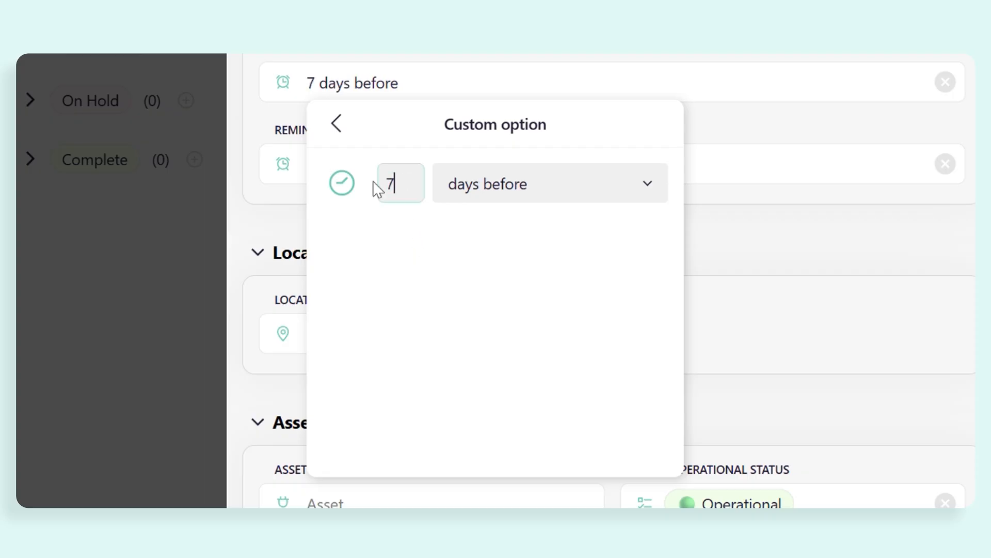
pyautogui.click(283, 229)
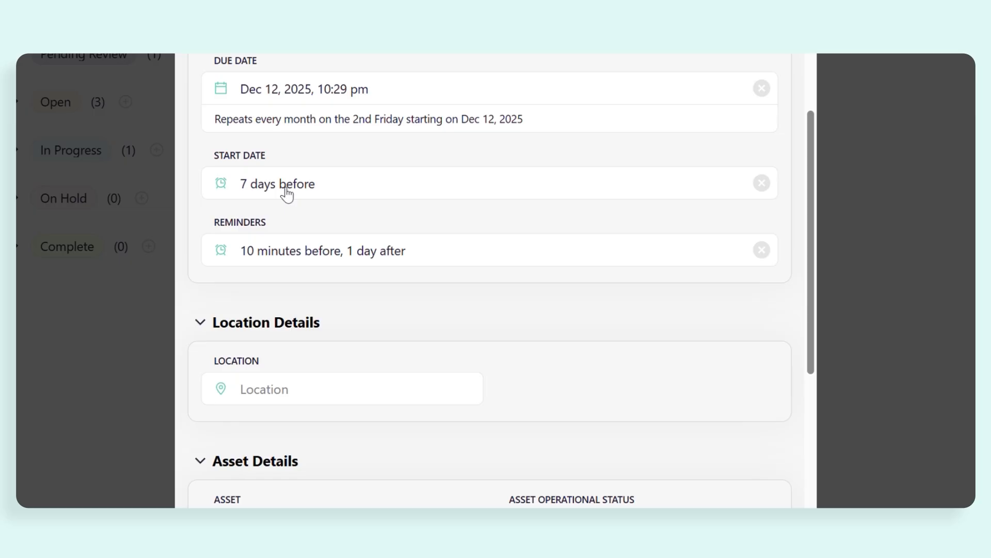
# Assign Facility 1 as the work order's location
pyautogui.scroll(-5, 287, 193)
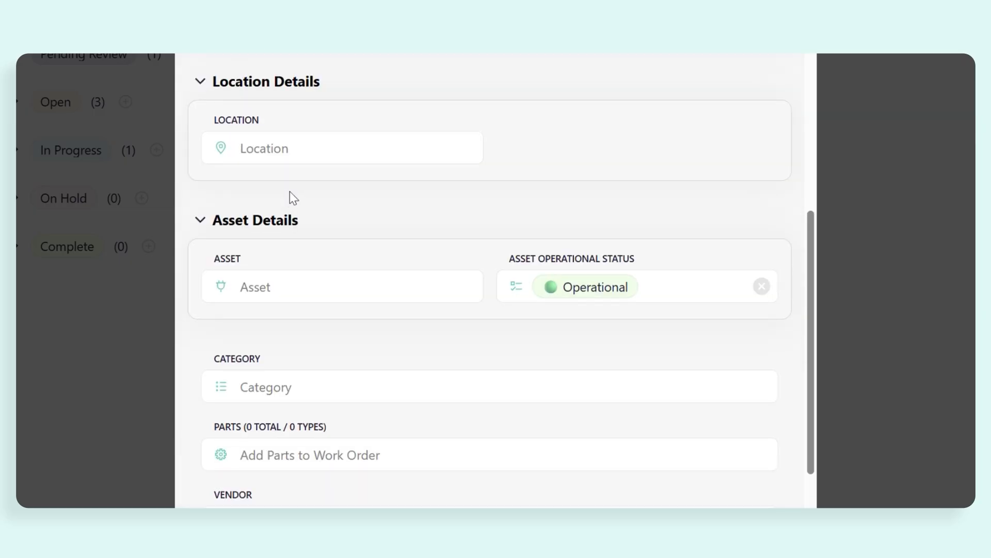
pyautogui.click(327, 141)
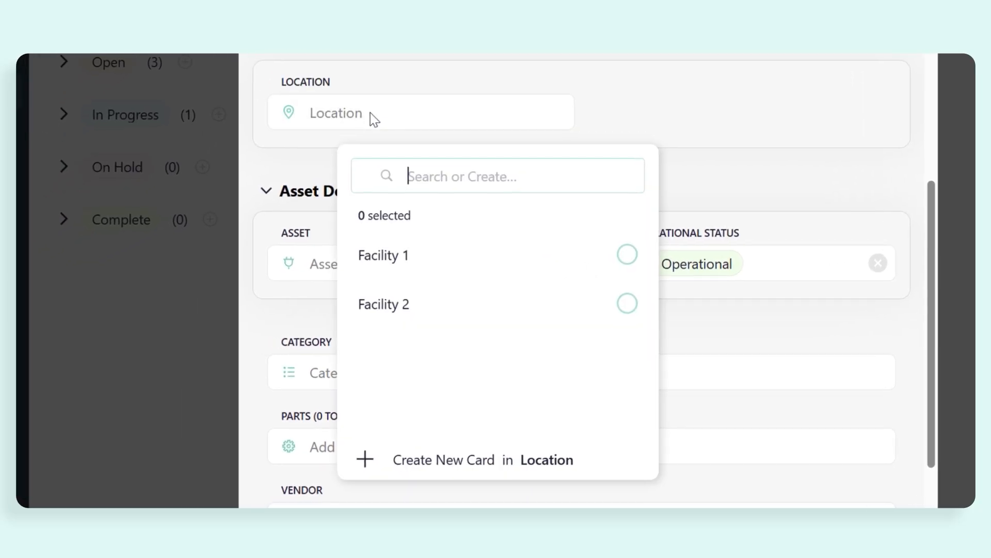
pyautogui.click(389, 253)
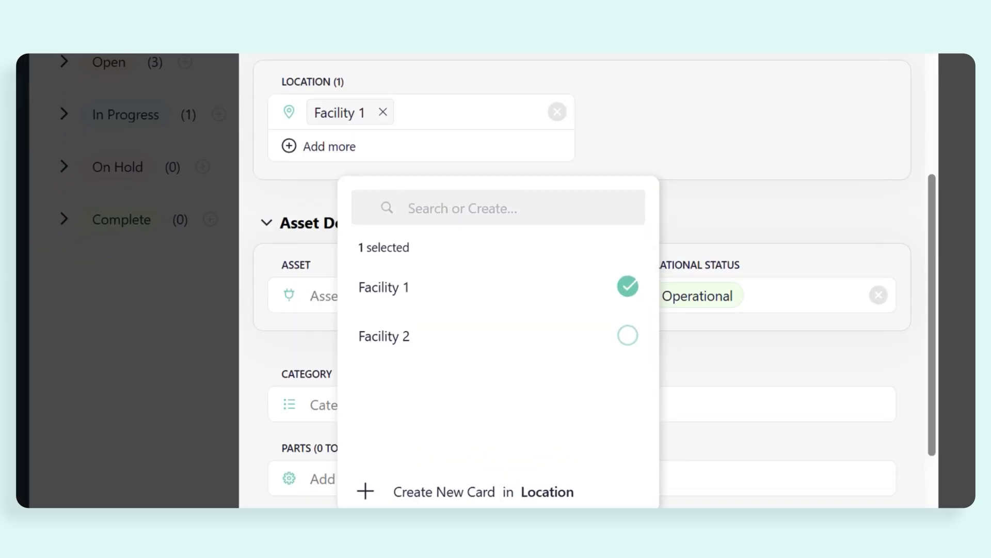
pyautogui.click(300, 195)
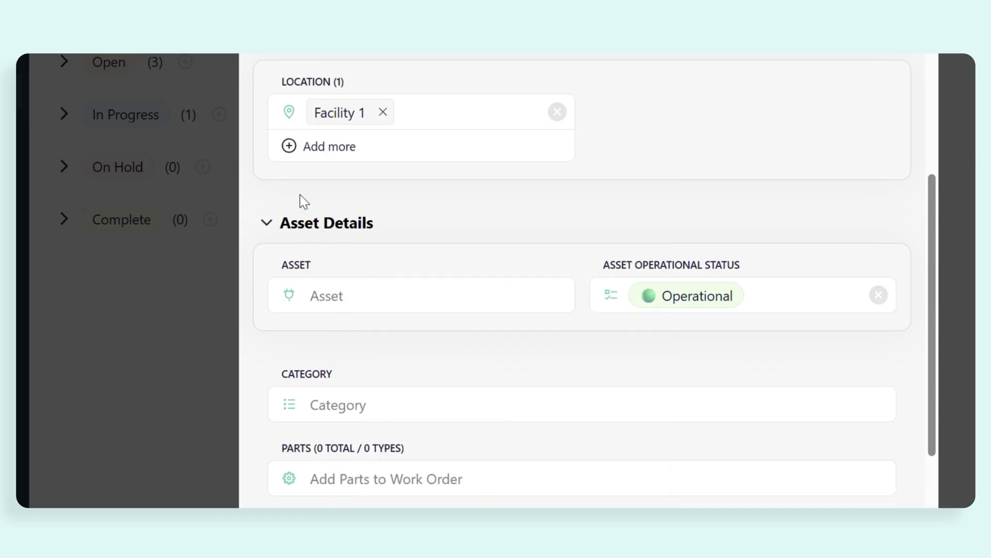
# Link the HVAC - 1 asset to the work order
pyautogui.click(333, 290)
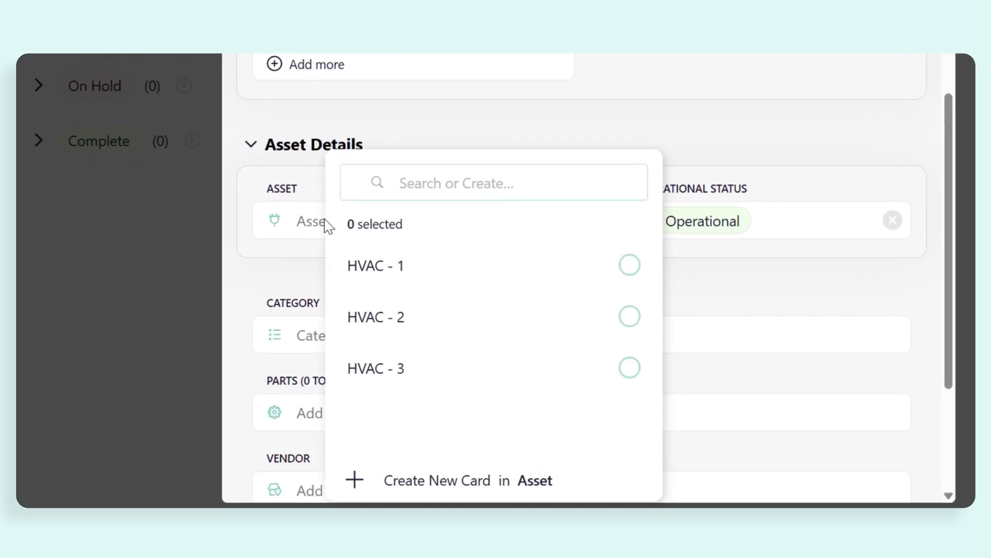
pyautogui.click(373, 267)
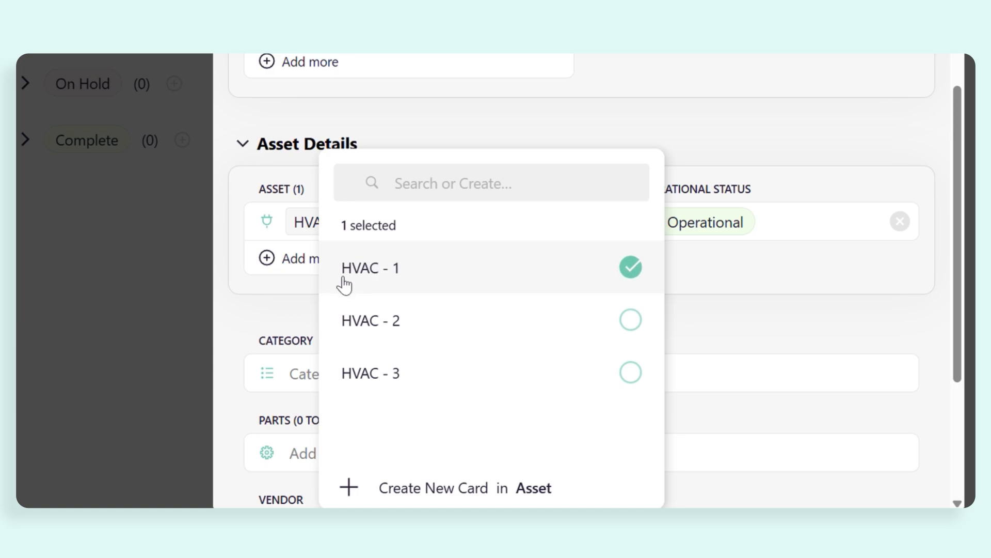
pyautogui.click(293, 312)
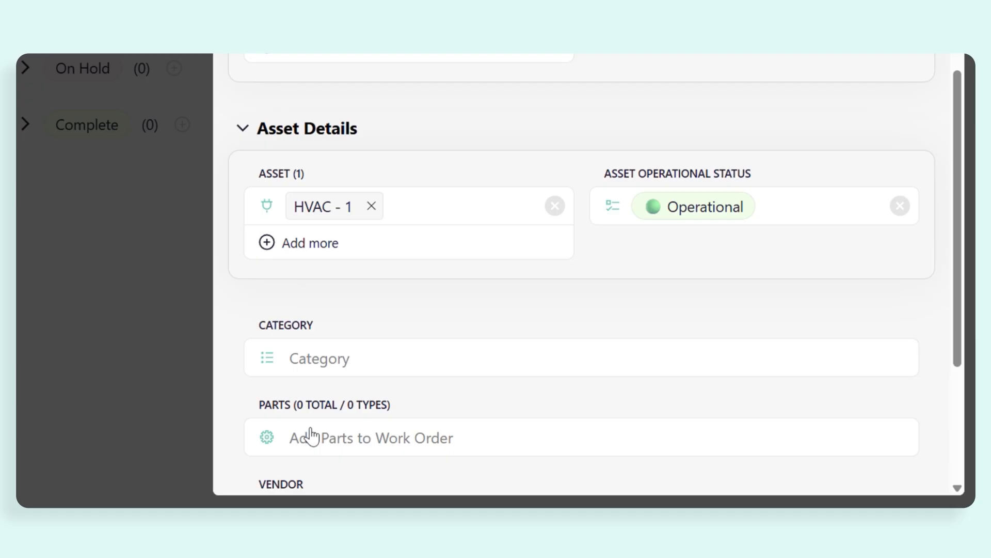
# Add the HVAC Filter part to the work order
pyautogui.click(310, 434)
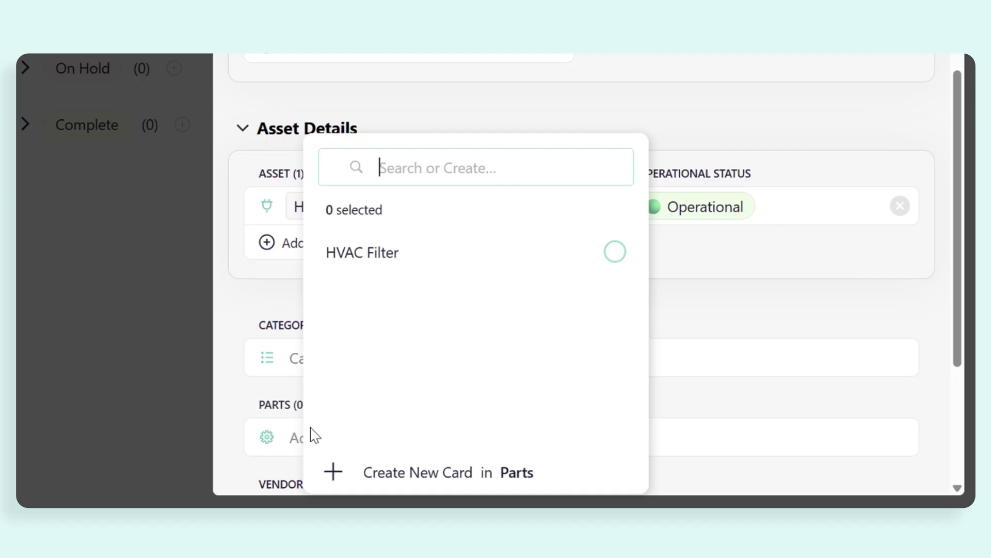
pyautogui.click(374, 264)
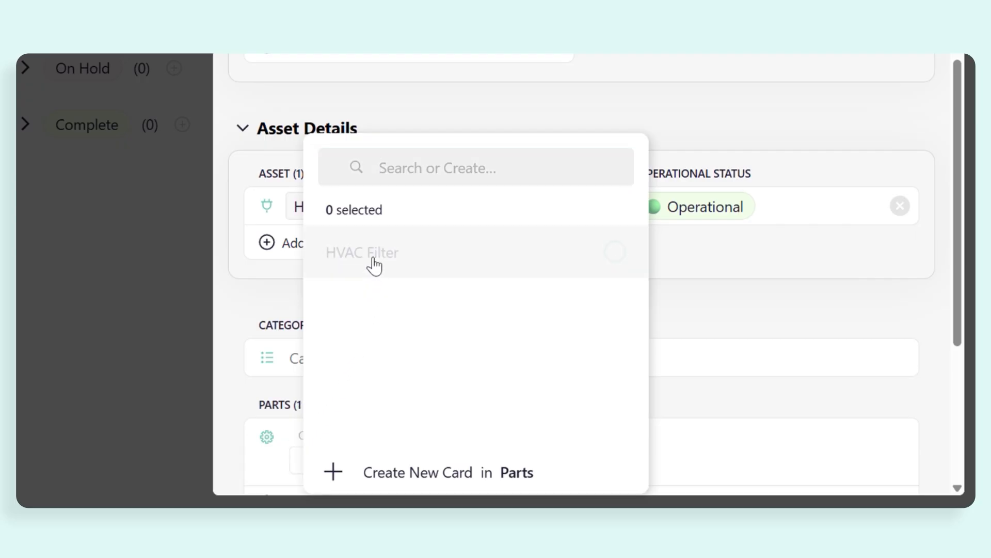
pyautogui.click(285, 307)
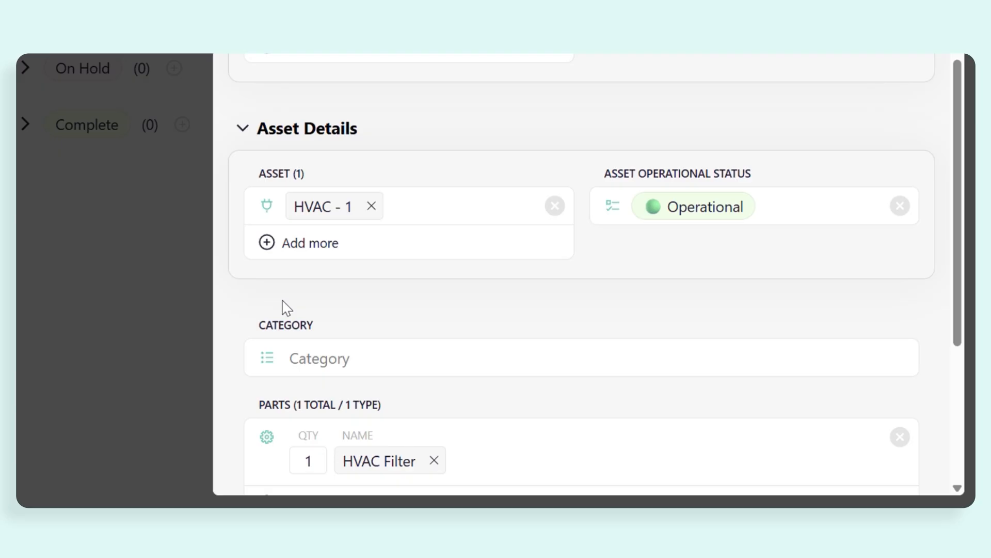
# Attach the Monthly HVAC PM procedure to the work order
pyautogui.scroll(-7, 286, 308)
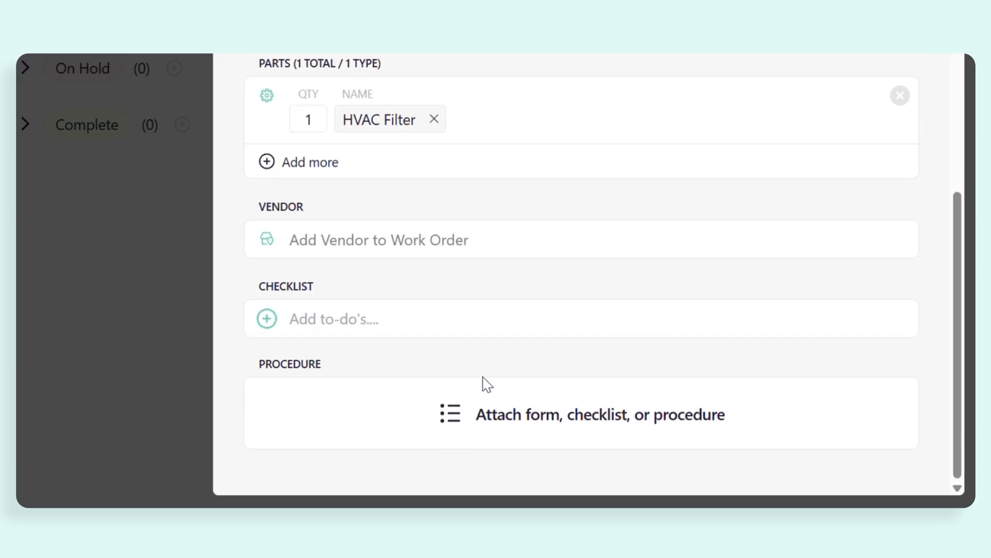
pyautogui.click(534, 414)
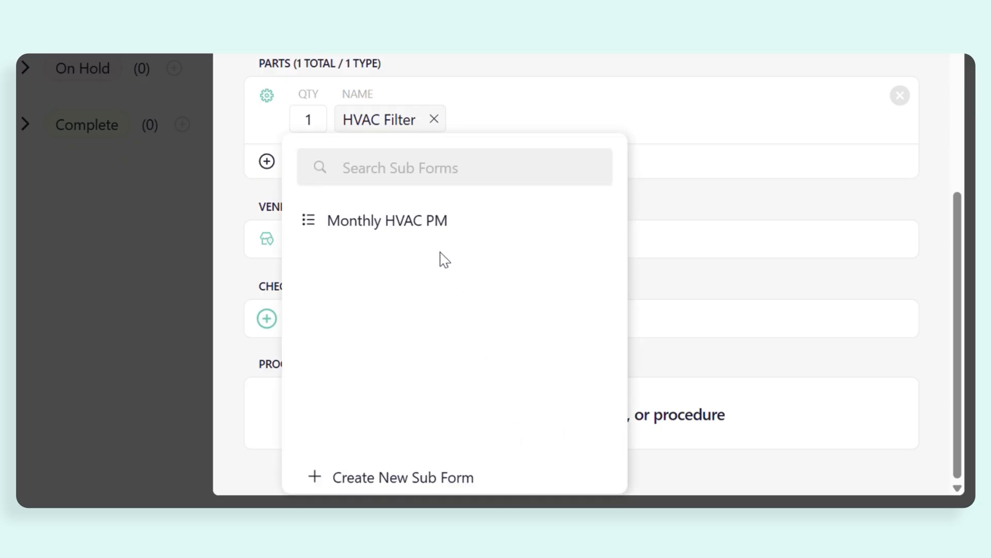
pyautogui.click(431, 229)
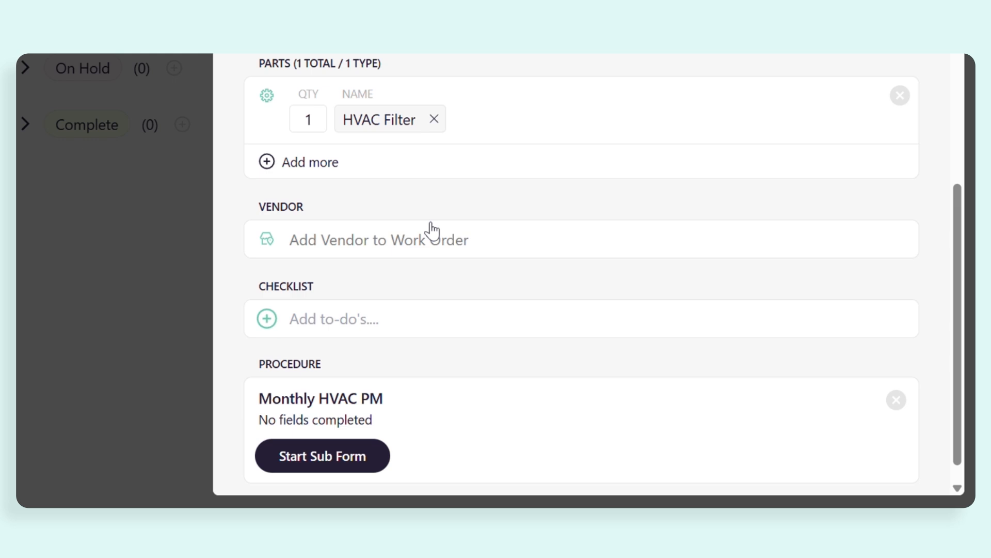
pyautogui.scroll(5, 652, 402)
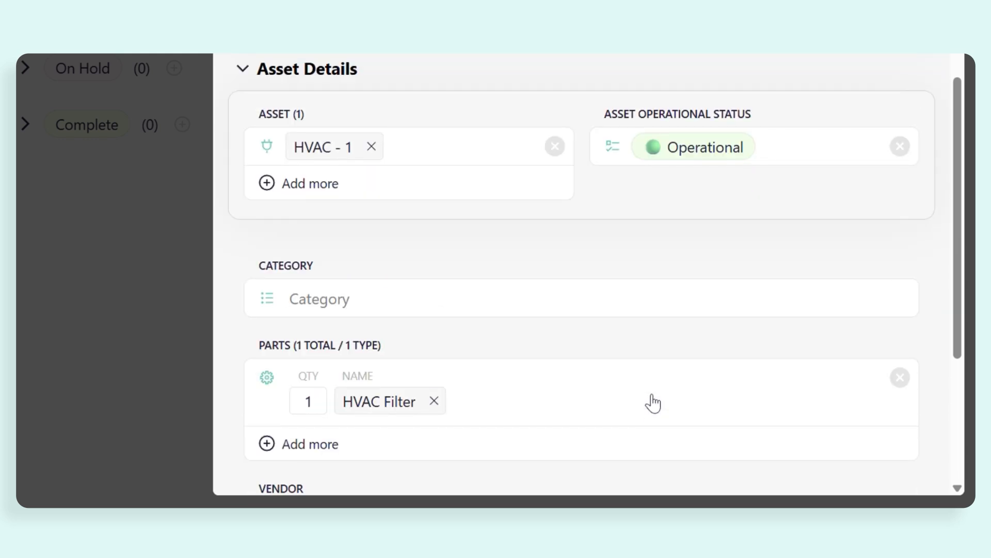
pyautogui.scroll(4, 653, 403)
pyautogui.scroll(12, 653, 403)
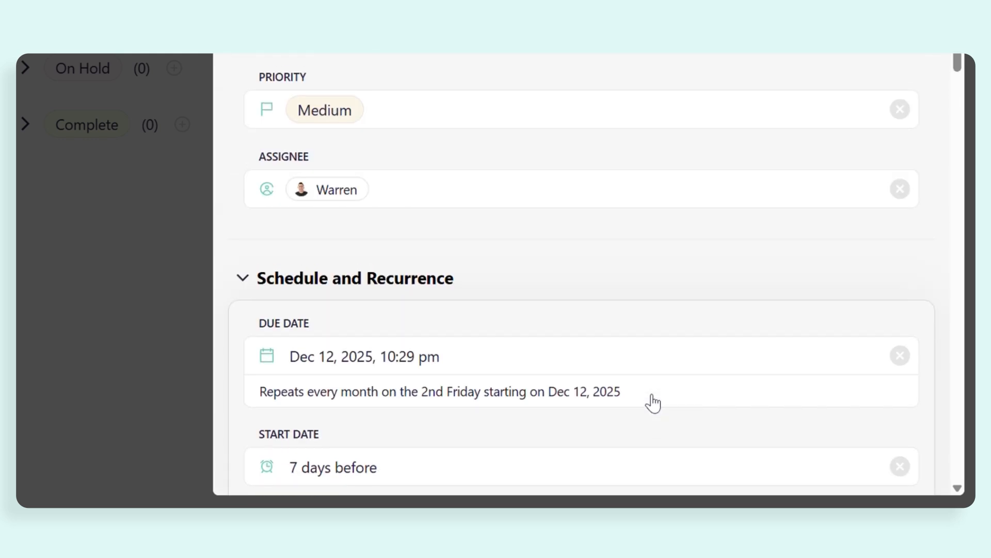
# Review the filled-in Monthly HVAC Maintenance work order from schedule up to title and create it
pyautogui.scroll(4, 651, 379)
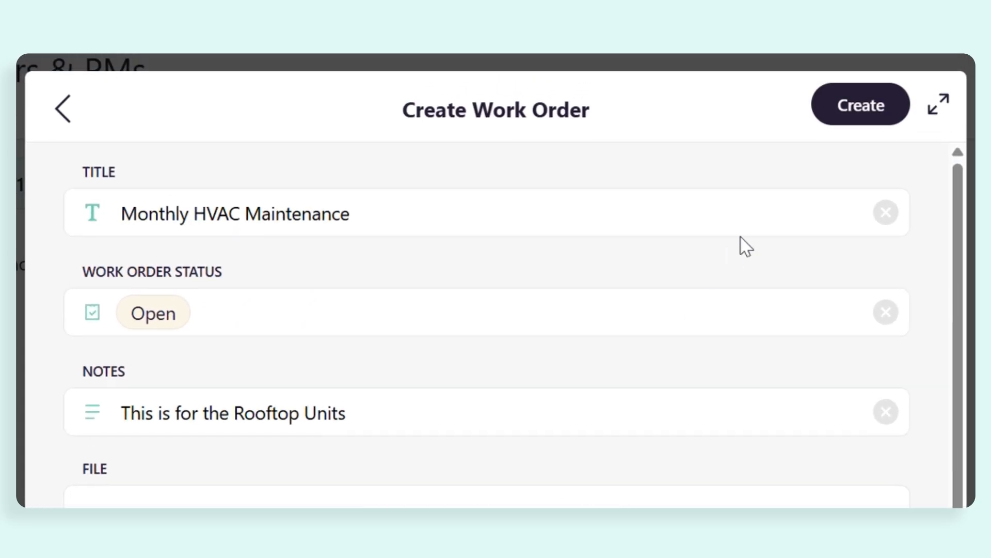
pyautogui.click(855, 103)
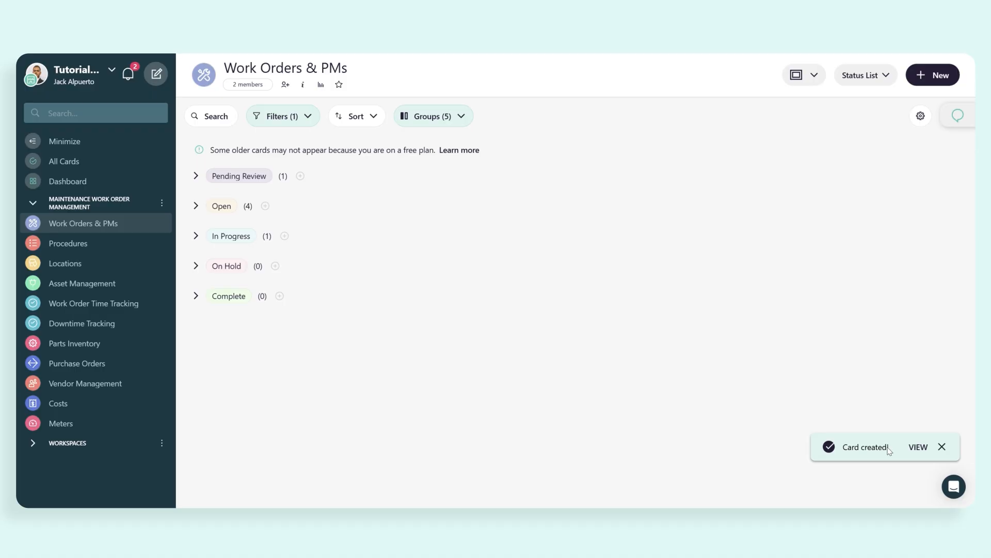
# Show the work orders in the PM Calendar View and check the recurring maintenance from December 2025 through February 2026
pyautogui.click(885, 75)
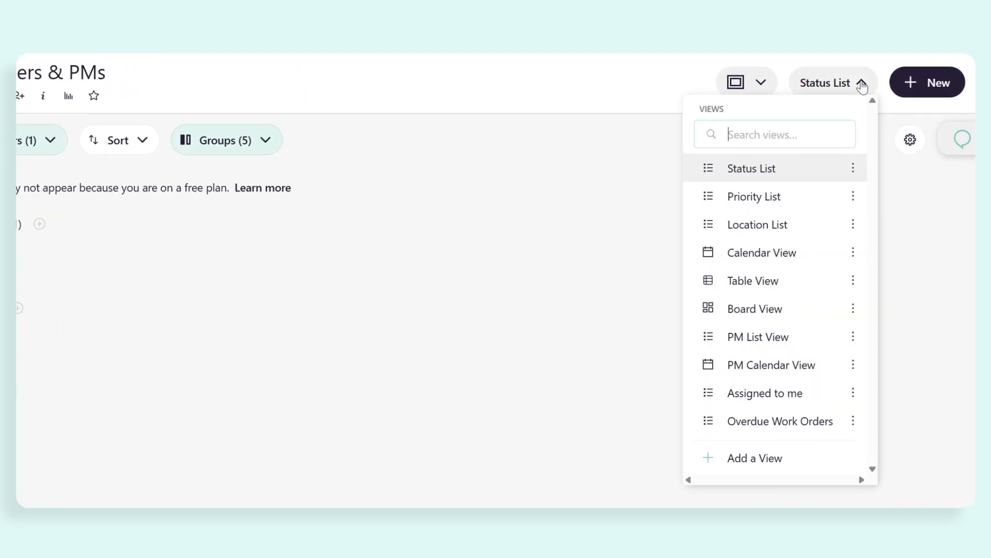
pyautogui.click(754, 365)
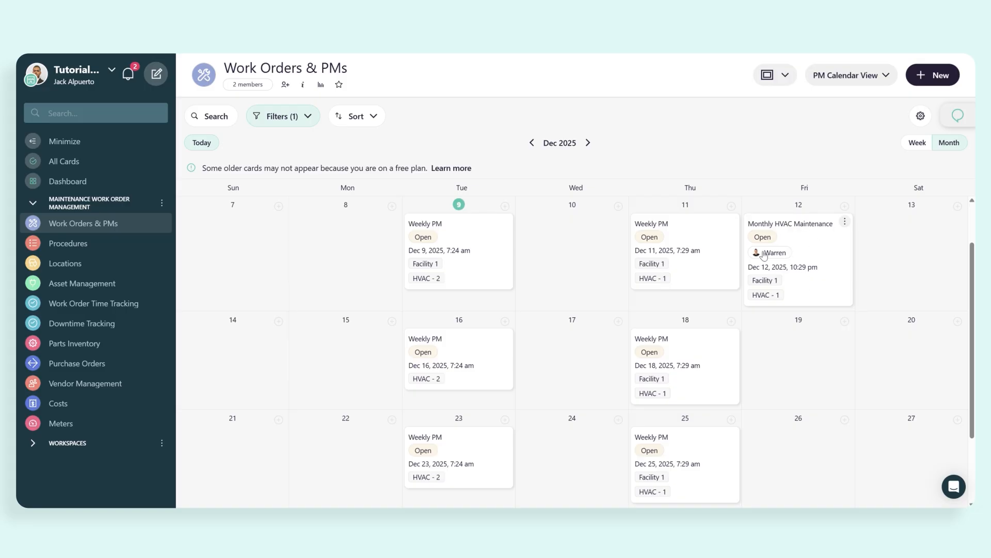
pyautogui.click(588, 142)
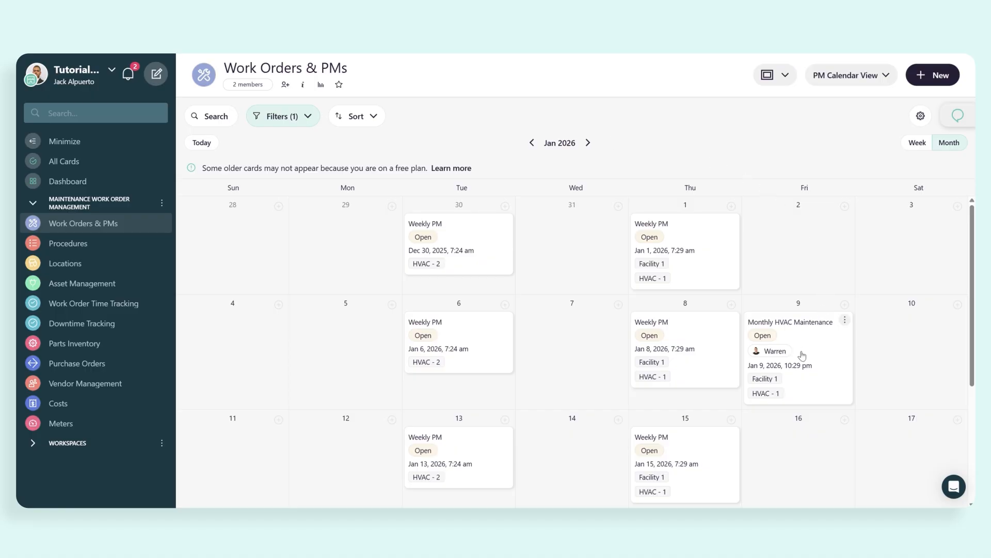
pyautogui.click(588, 142)
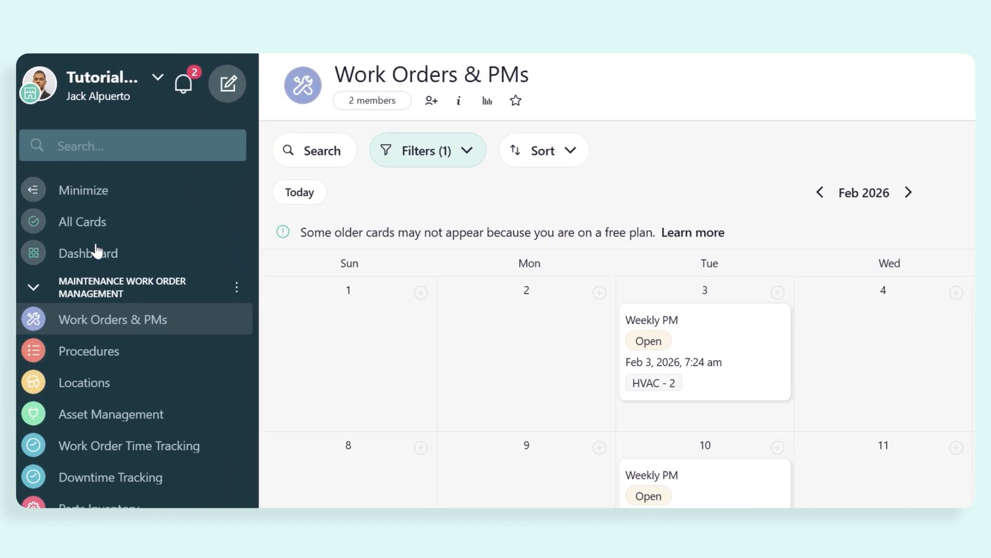
# Open the PM List from the dashboard and look through the open preventive maintenance work orders
pyautogui.click(95, 250)
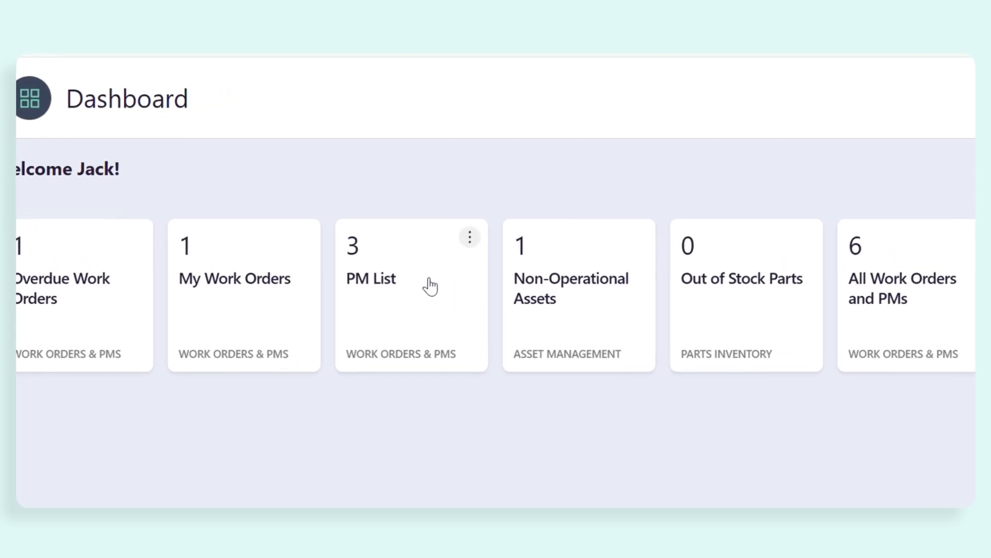
pyautogui.click(388, 289)
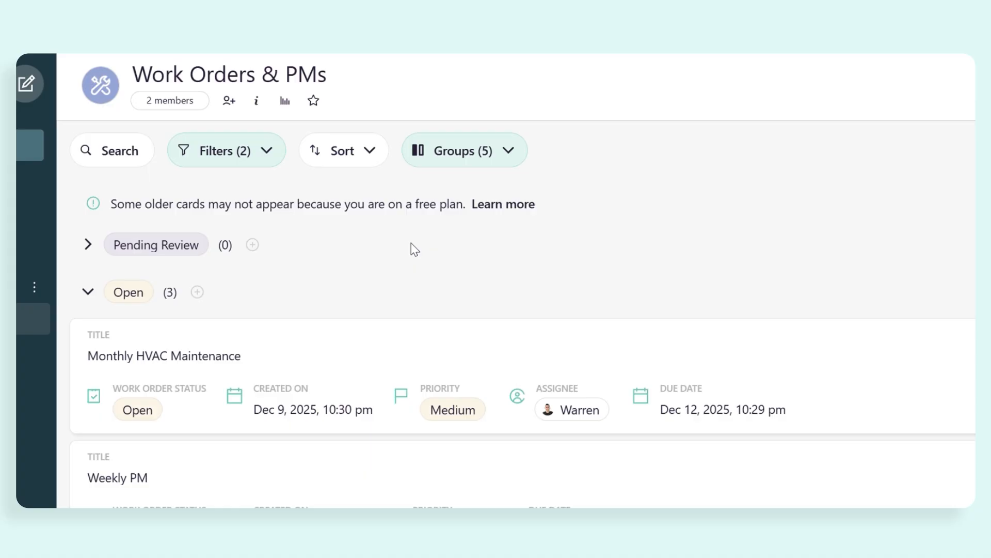
pyautogui.scroll(-4, 527, 298)
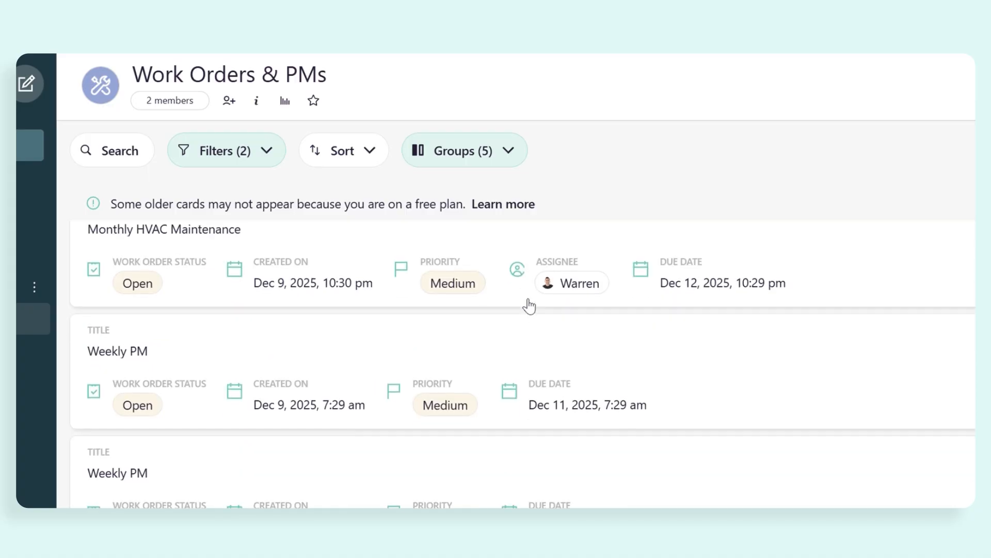
pyautogui.scroll(1, 479, 219)
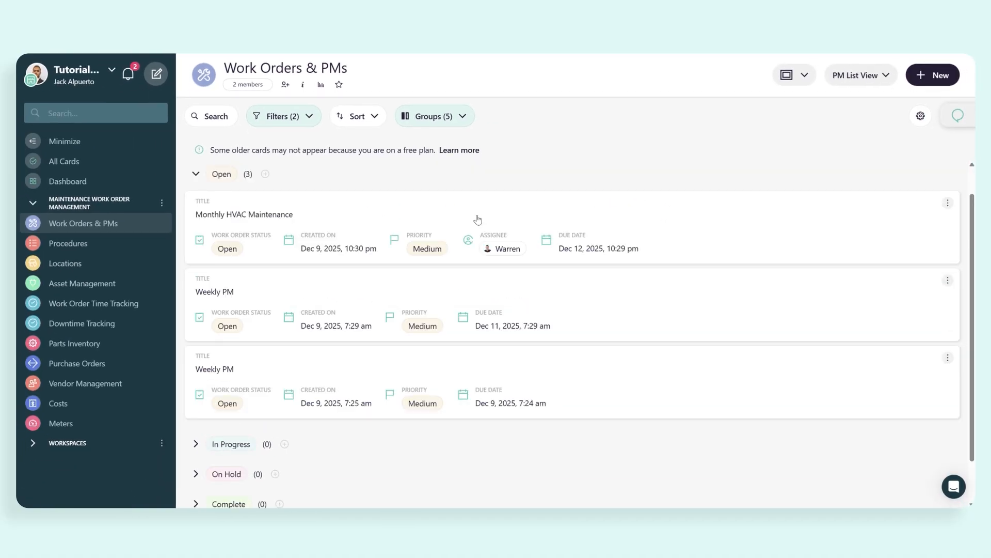